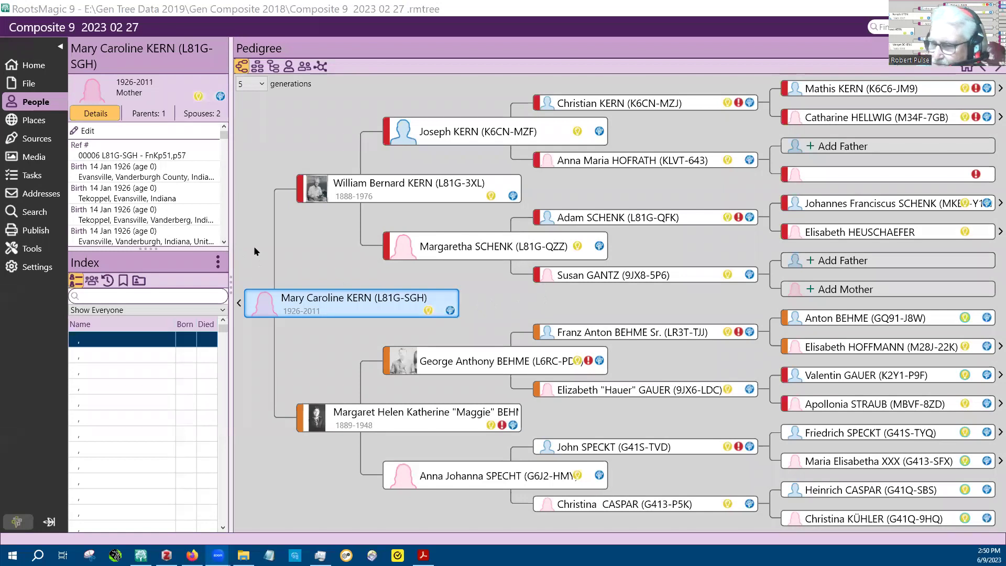
Run the Enhanced Properties List tool on the Composite 9 database.
click(27, 251)
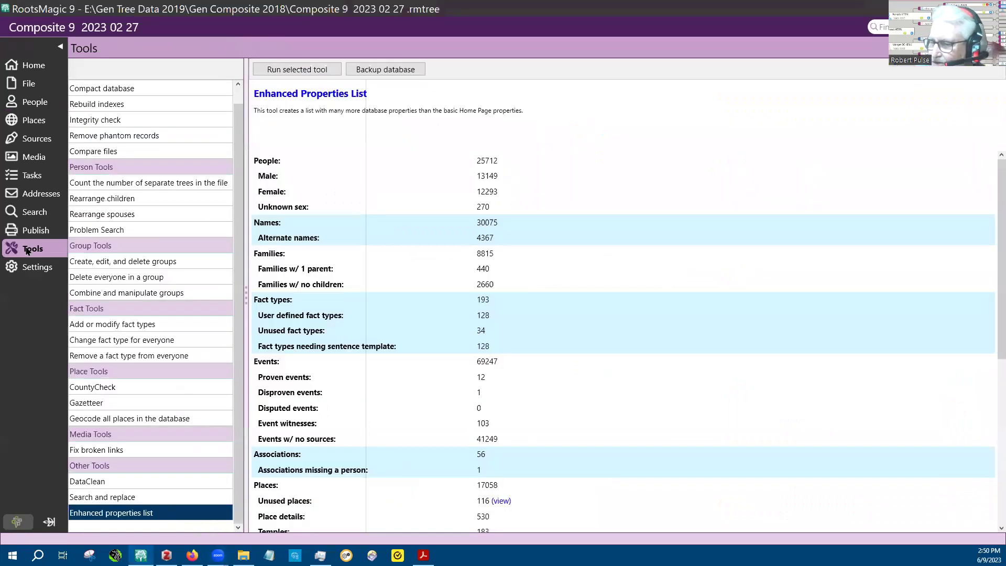
click(301, 71)
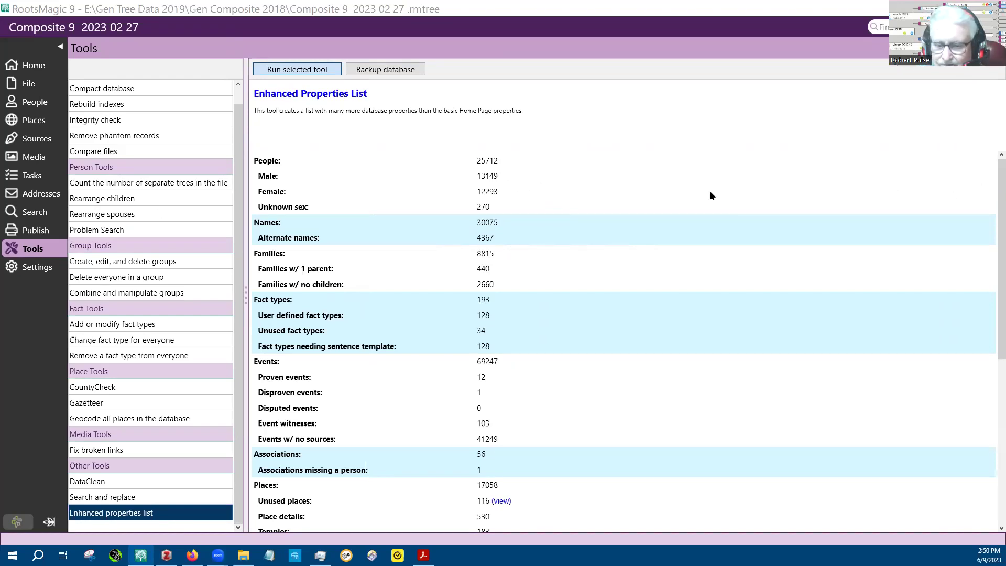
scroll(710, 195, down, 1)
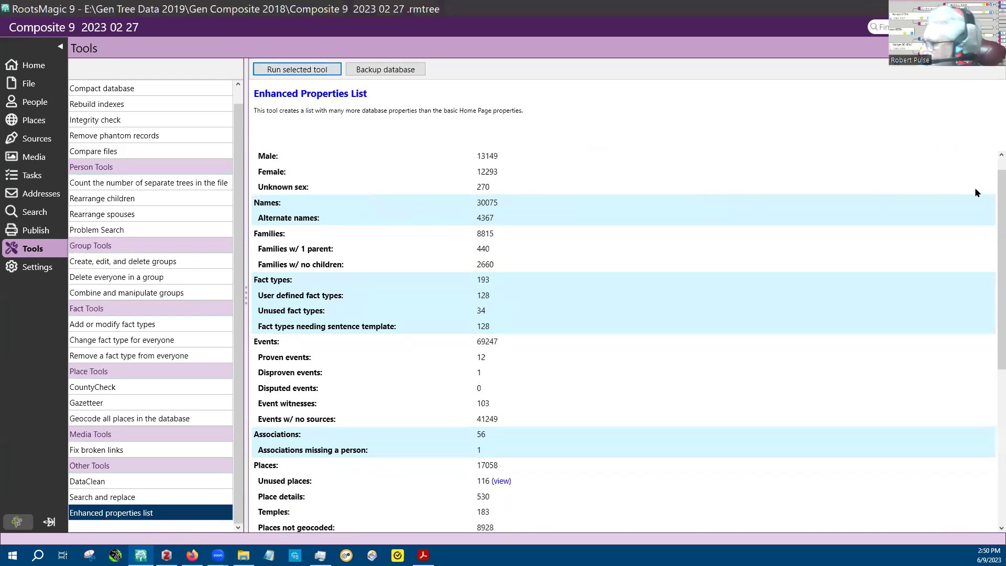
scroll(990, 197, down, 1)
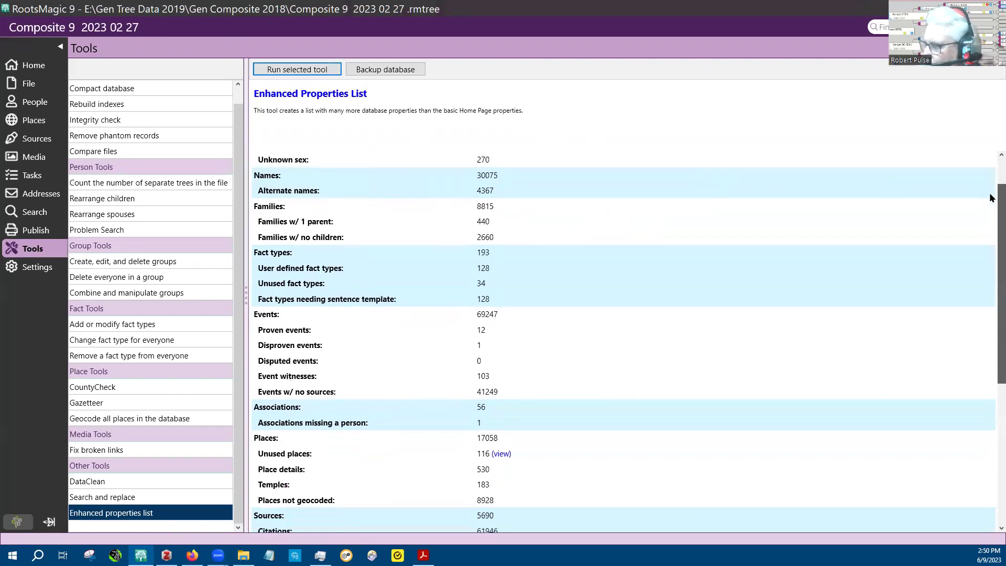
Review the counts down to groups: 17058 places, 5690 sources, 5259 media (4707 missing), 25 groups.
scroll(990, 198, up, 1)
scroll(635, 222, down, 1)
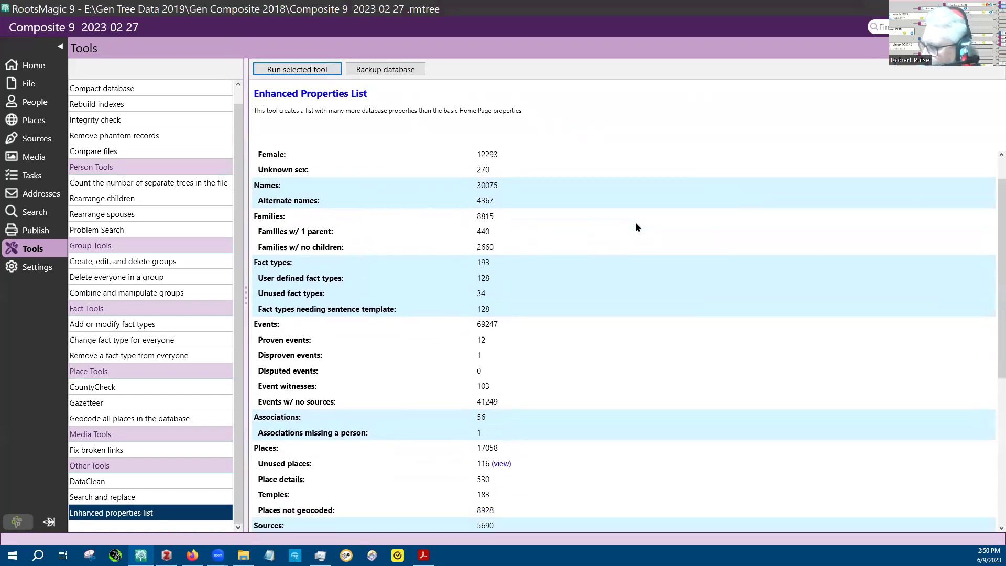
scroll(635, 227, down, 1)
scroll(563, 212, down, 2)
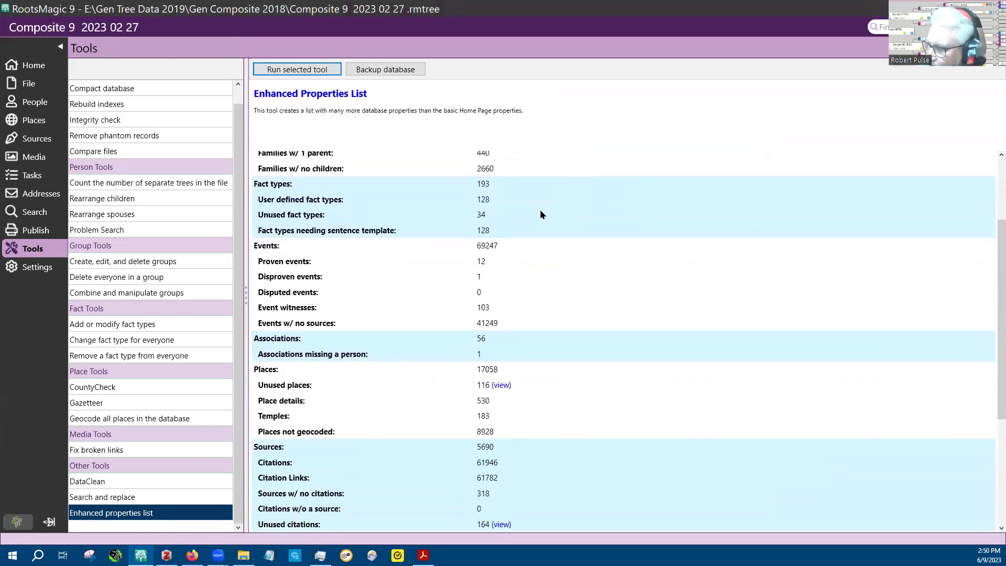
scroll(535, 211, down, 1)
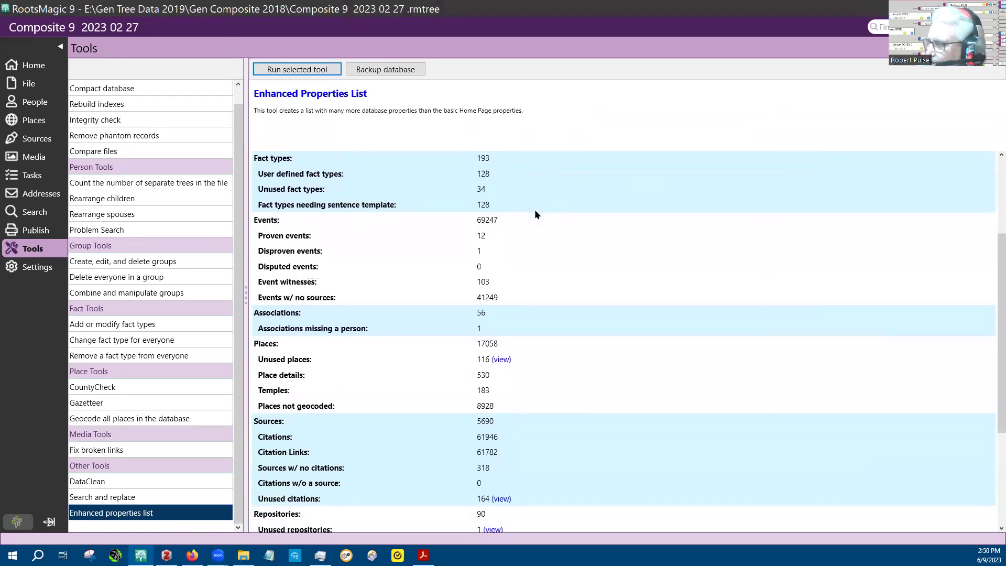
scroll(535, 210, down, 2)
scroll(534, 214, down, 2)
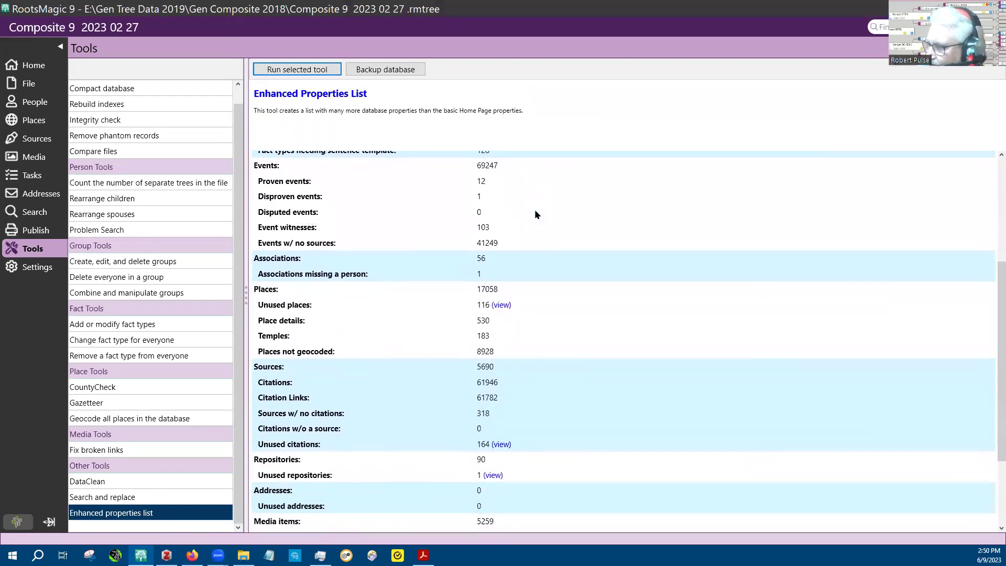
scroll(536, 211, down, 2)
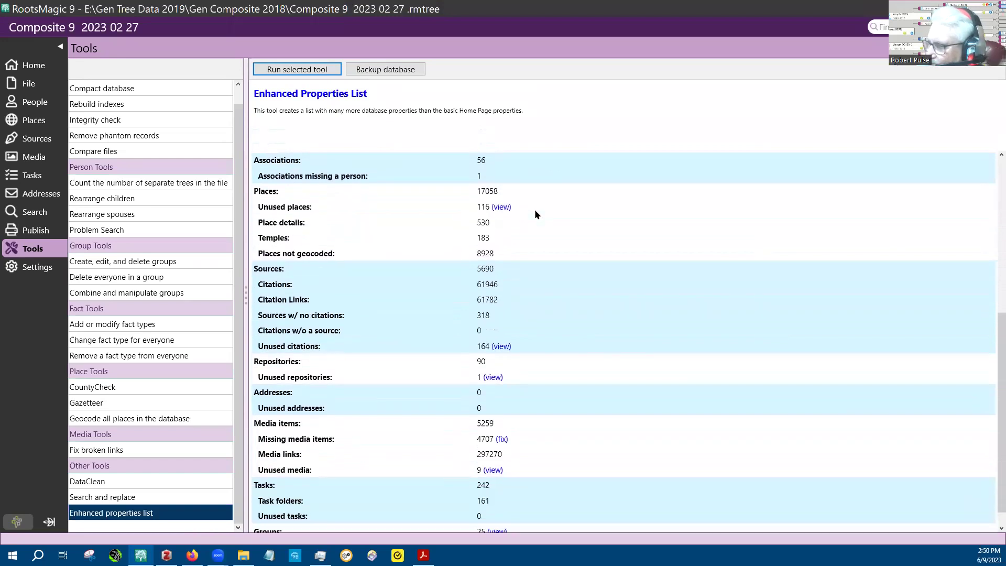
scroll(535, 211, up, 2)
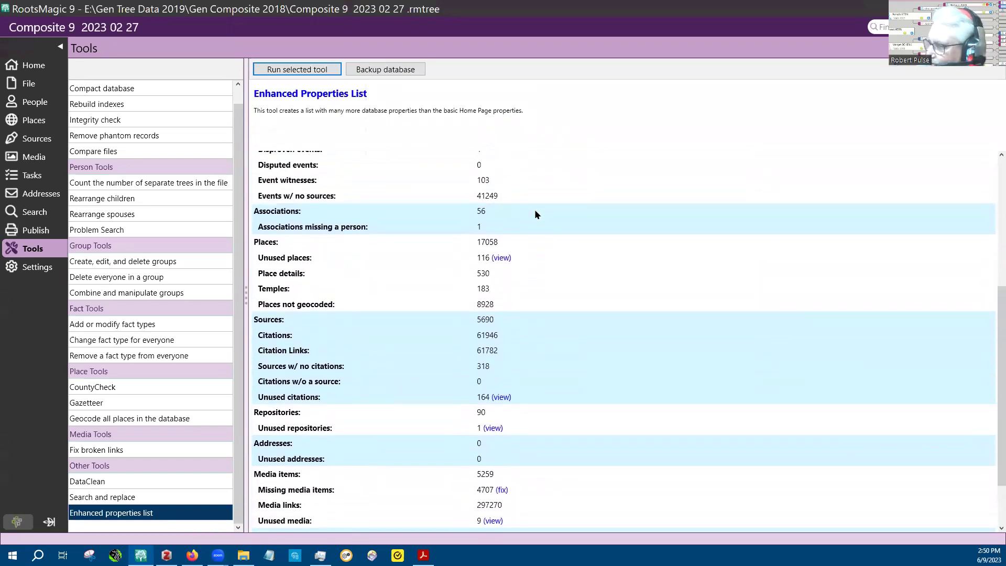
scroll(534, 210, down, 2)
scroll(535, 214, down, 1)
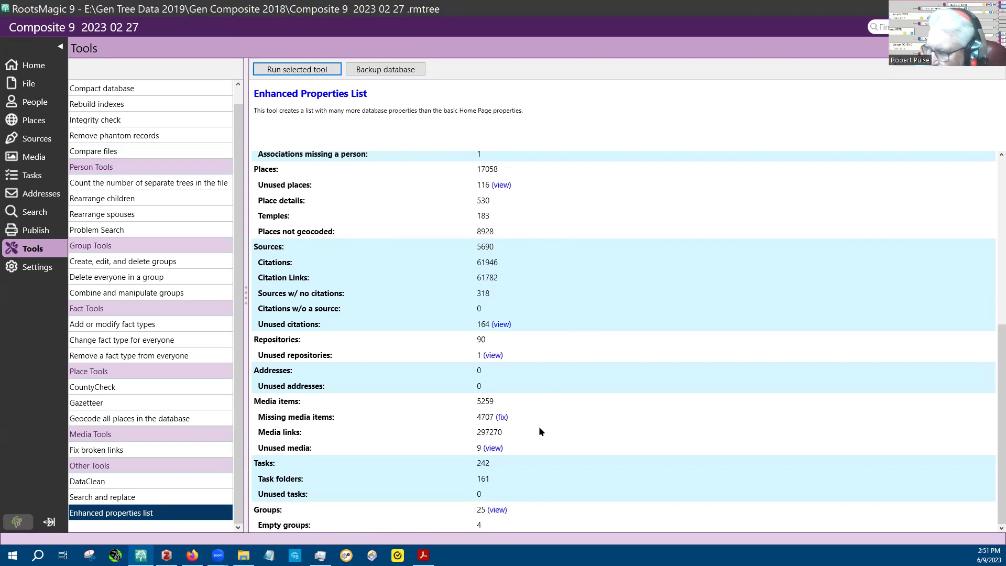
Open 2022 Researched 8 new Sources.rmtree from Recent Files in a second window.
click(24, 82)
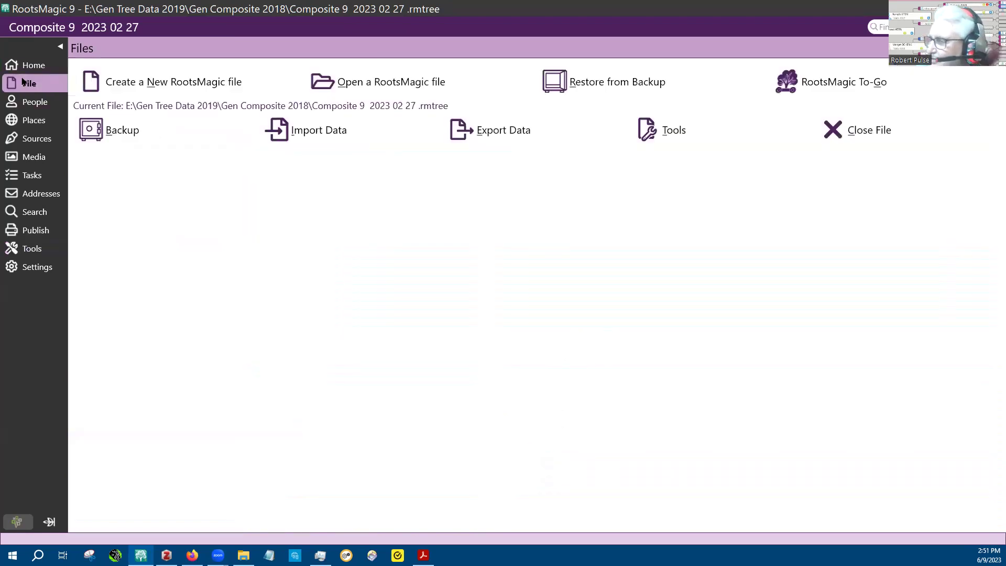
click(362, 84)
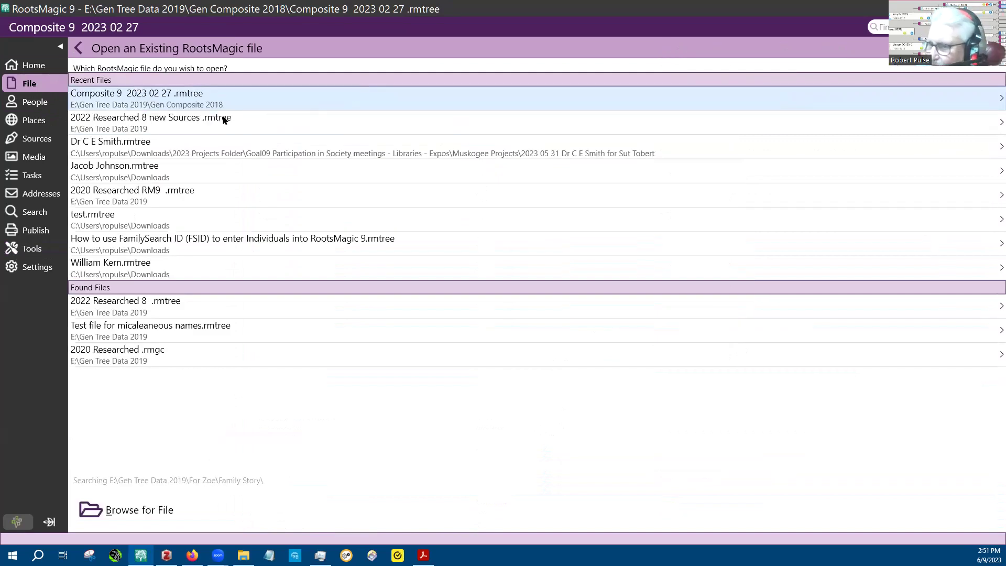
click(135, 122)
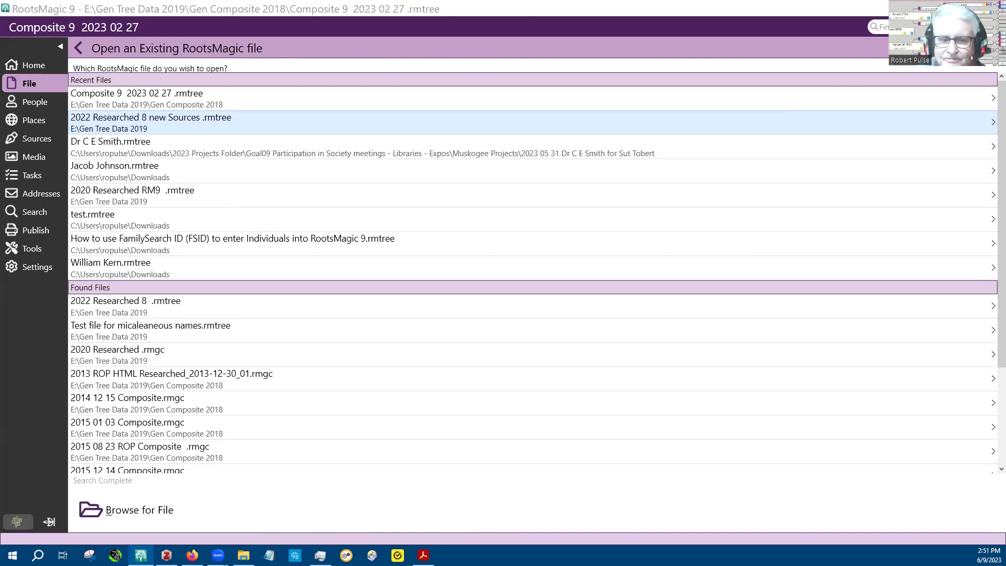
key(Escape)
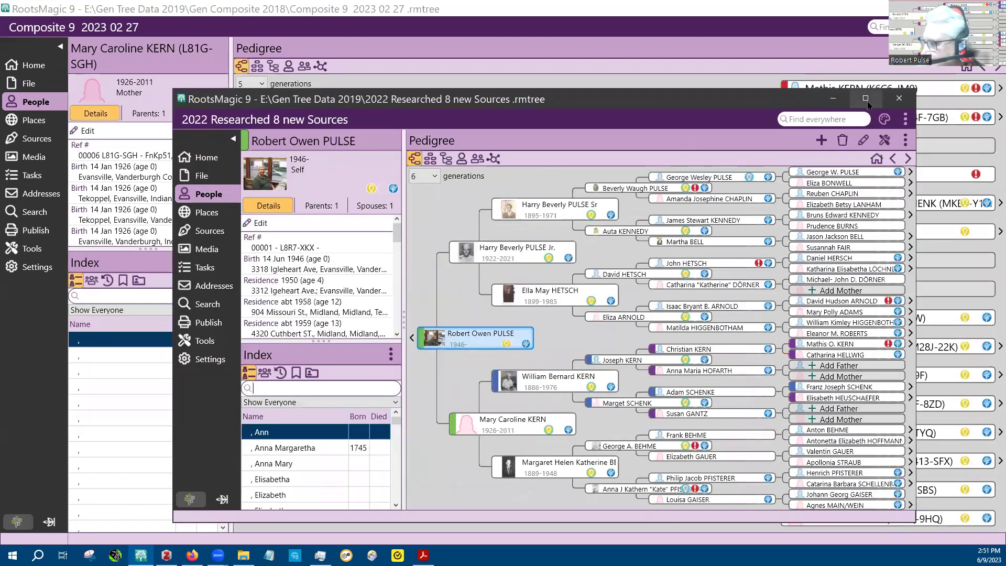
Maximize the window, apply Set 1 Ancestral Lines colour coding, and show the Tools page.
click(865, 99)
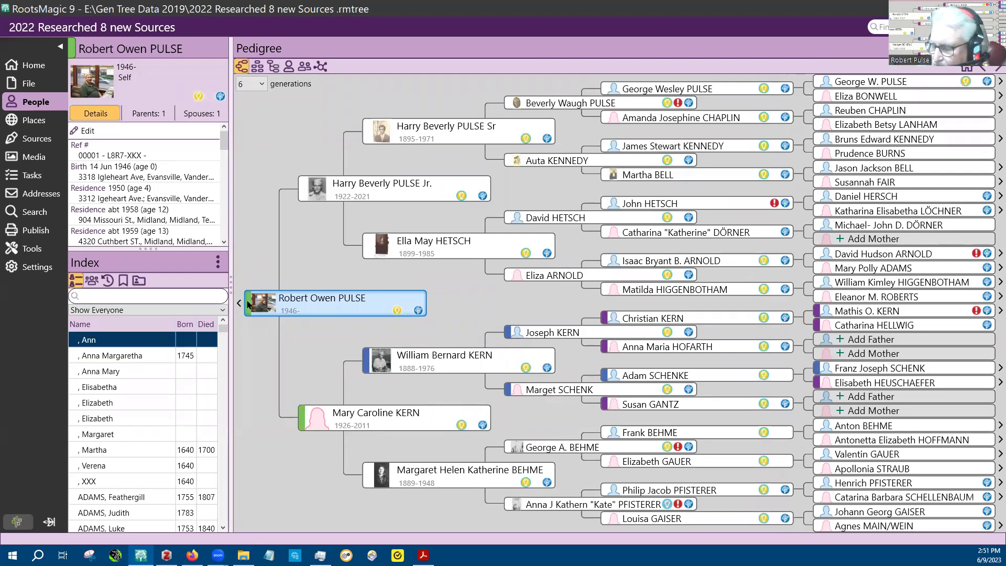
key(ctrl+k)
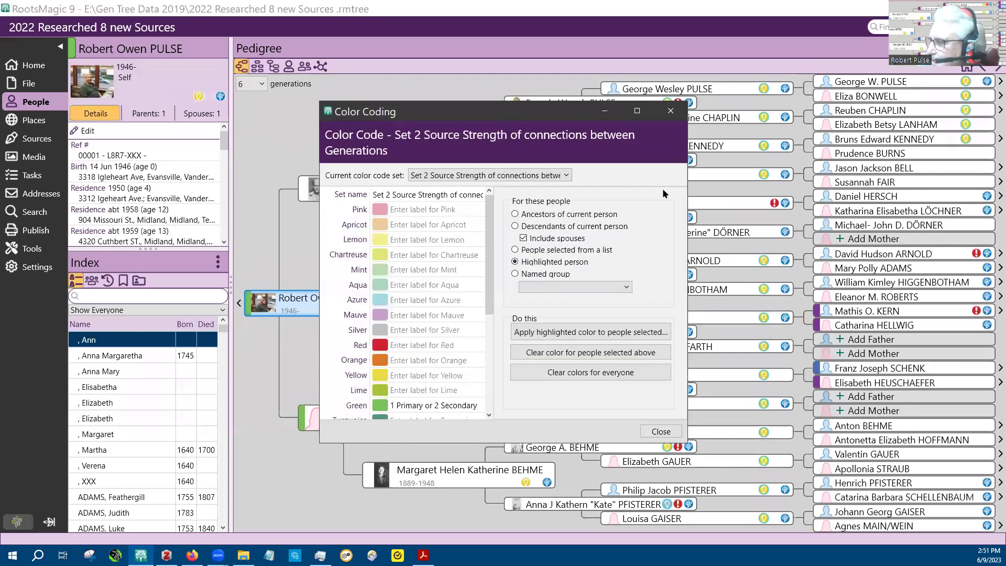
click(565, 176)
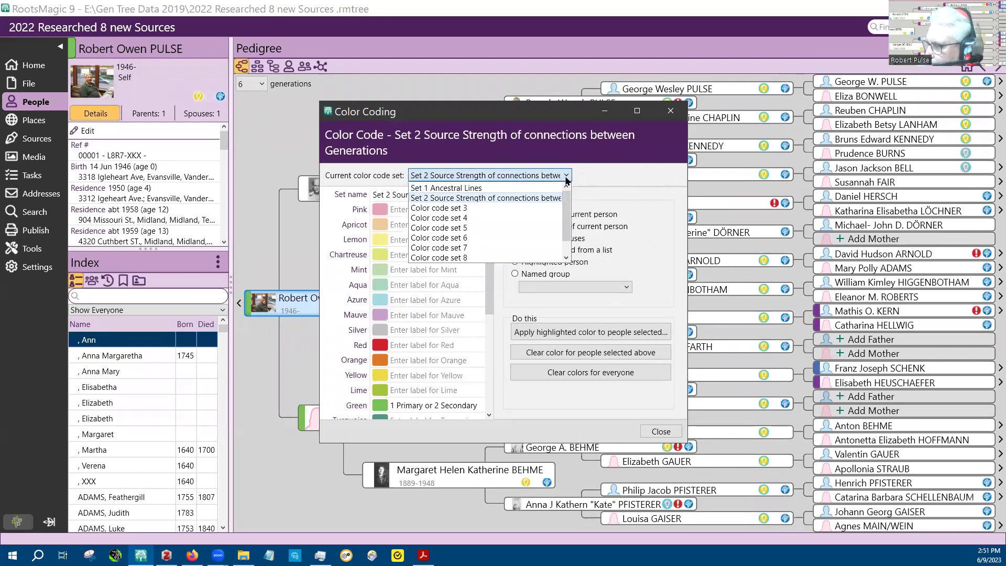
click(478, 188)
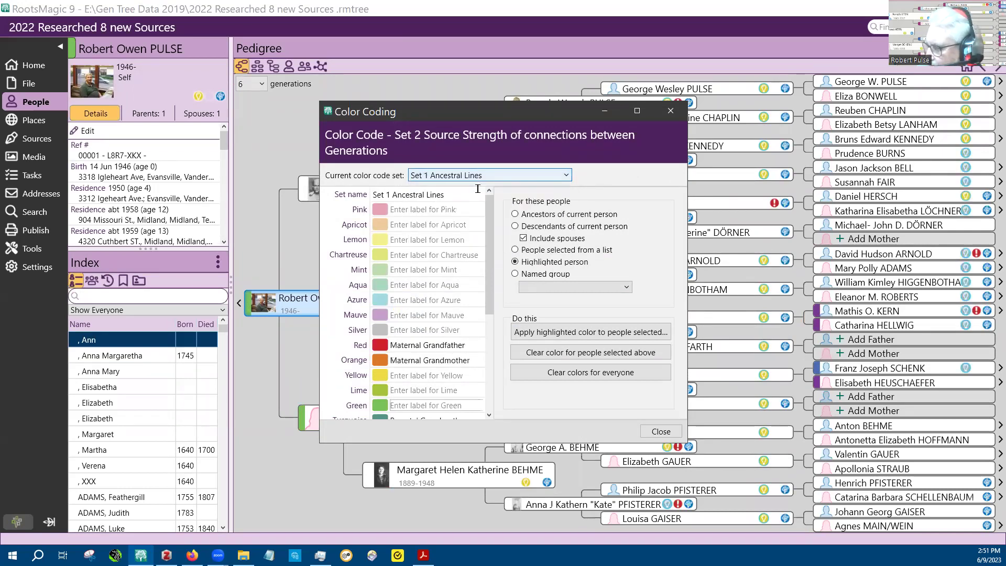
click(662, 431)
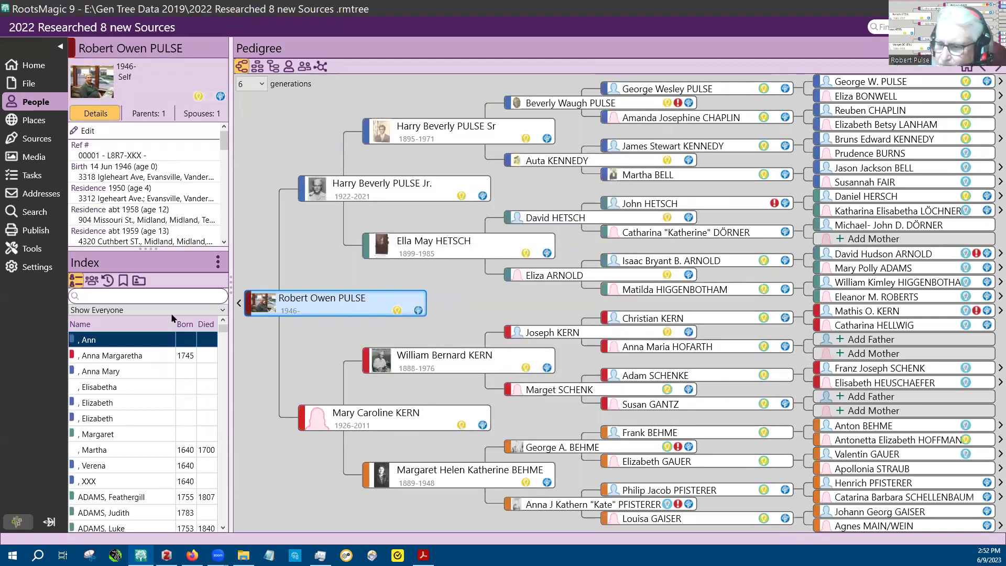
click(34, 249)
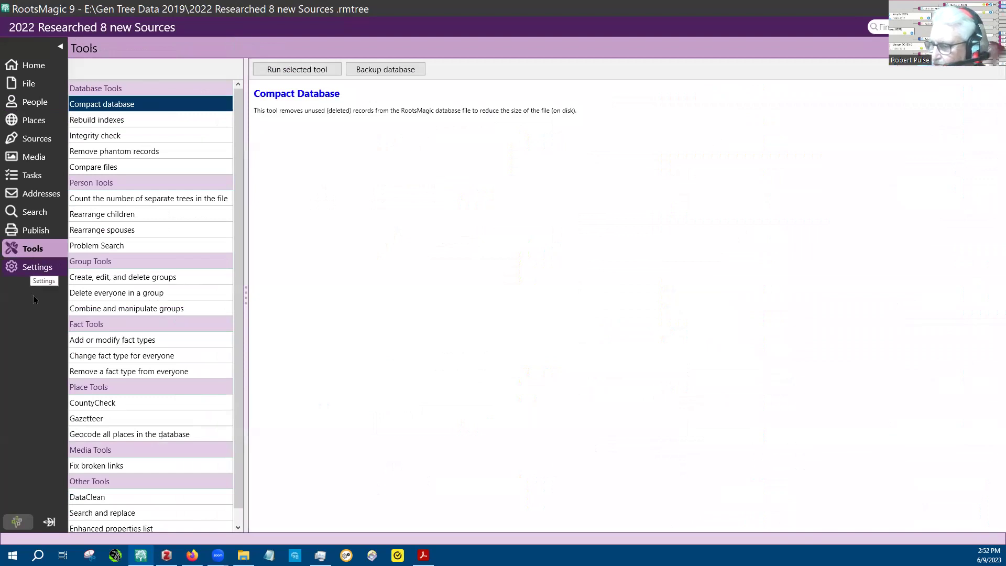
Run the Enhanced Properties List on the 2022 Researched 8 new Sources database.
scroll(239, 456, down, 1)
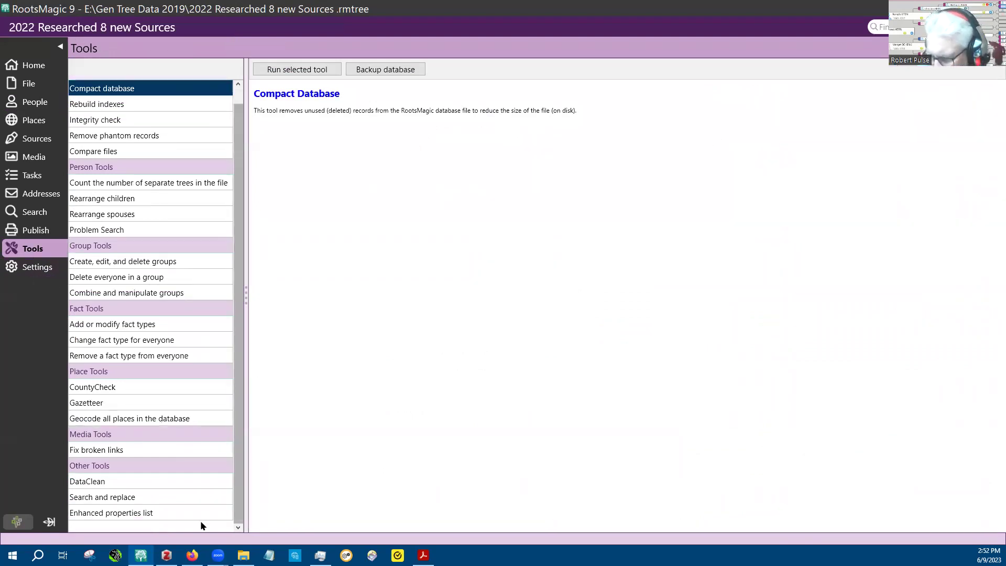
click(129, 515)
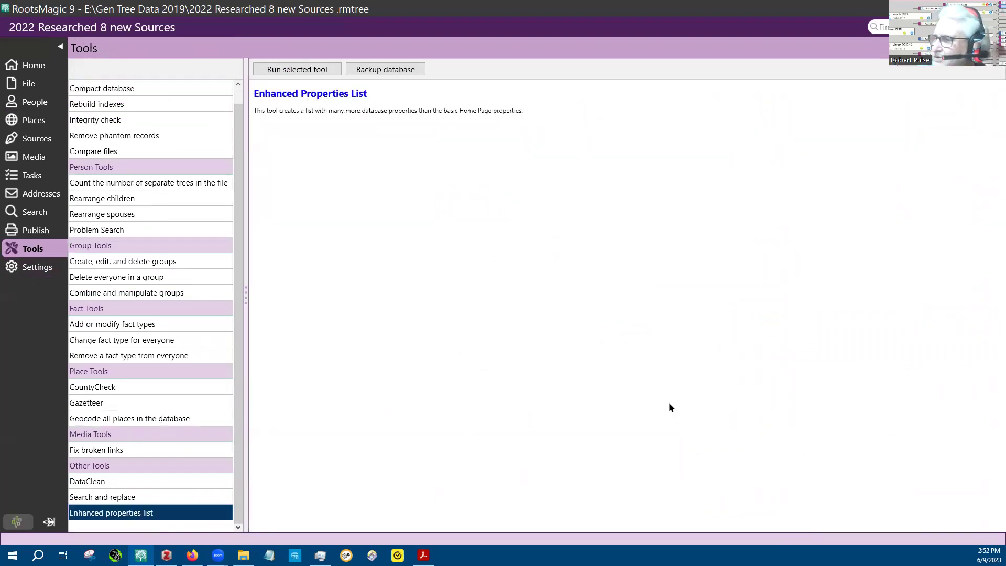
click(287, 72)
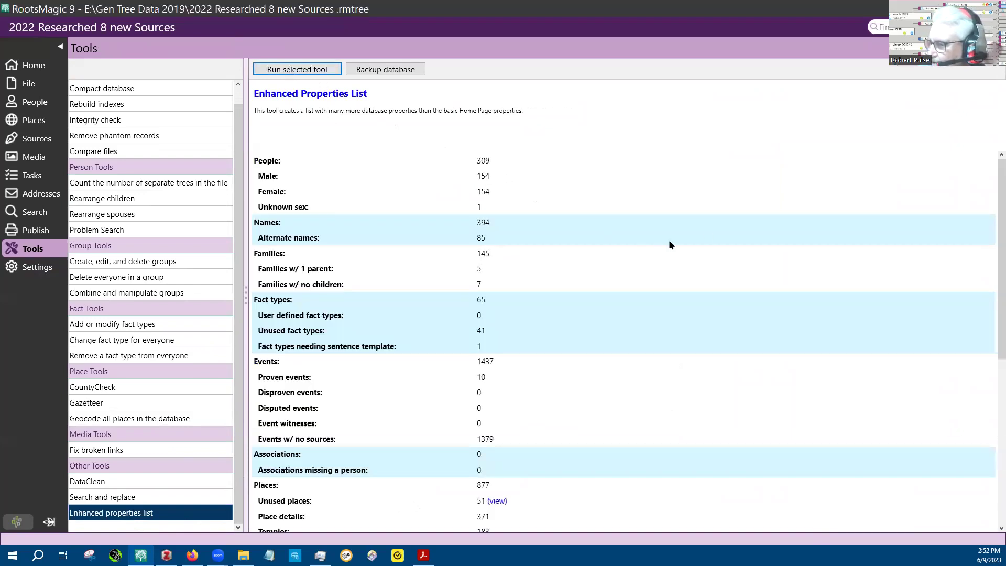
Scroll to the Places through Groups counts (877 places) and view the unused places.
scroll(697, 230, down, 1)
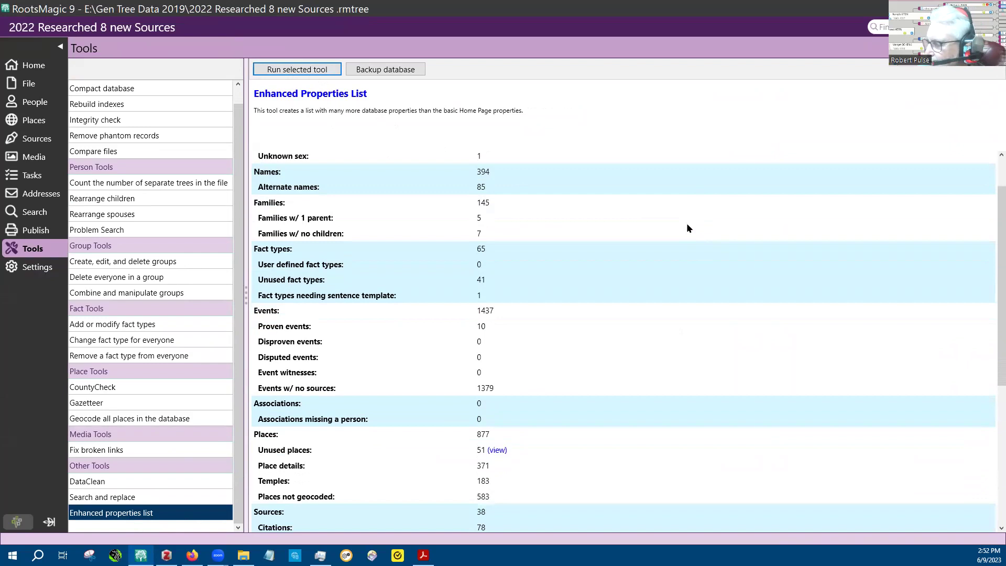
scroll(687, 228, up, 1)
scroll(686, 227, down, 1)
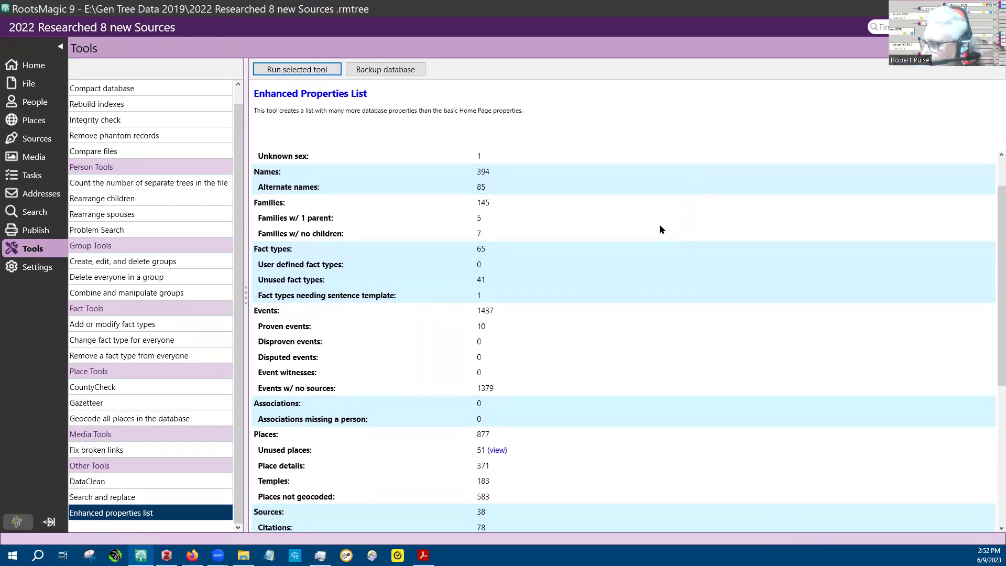
scroll(659, 227, down, 1)
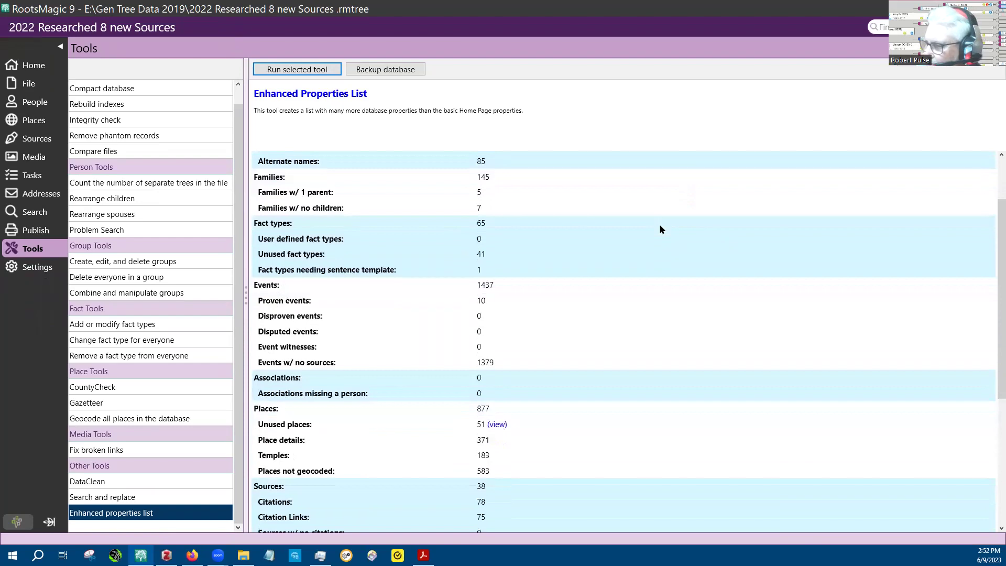
scroll(648, 227, down, 2)
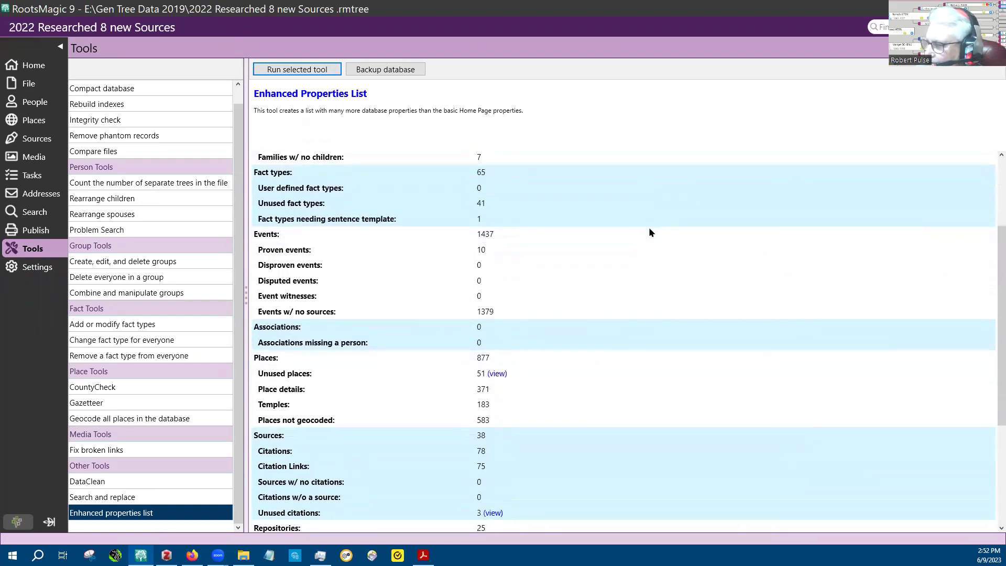
scroll(648, 232, down, 1)
scroll(649, 228, down, 1)
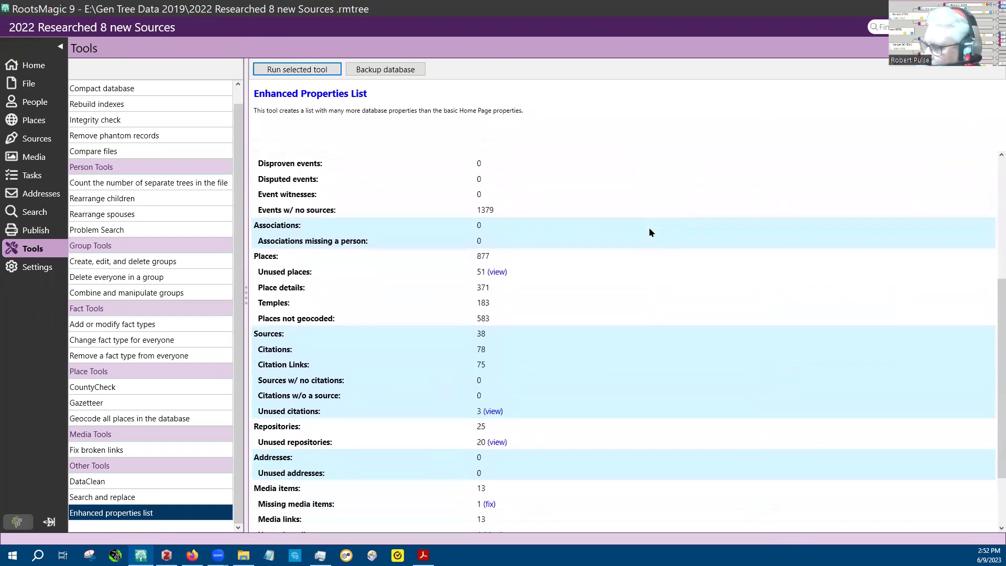
scroll(649, 228, down, 1)
scroll(649, 227, down, 1)
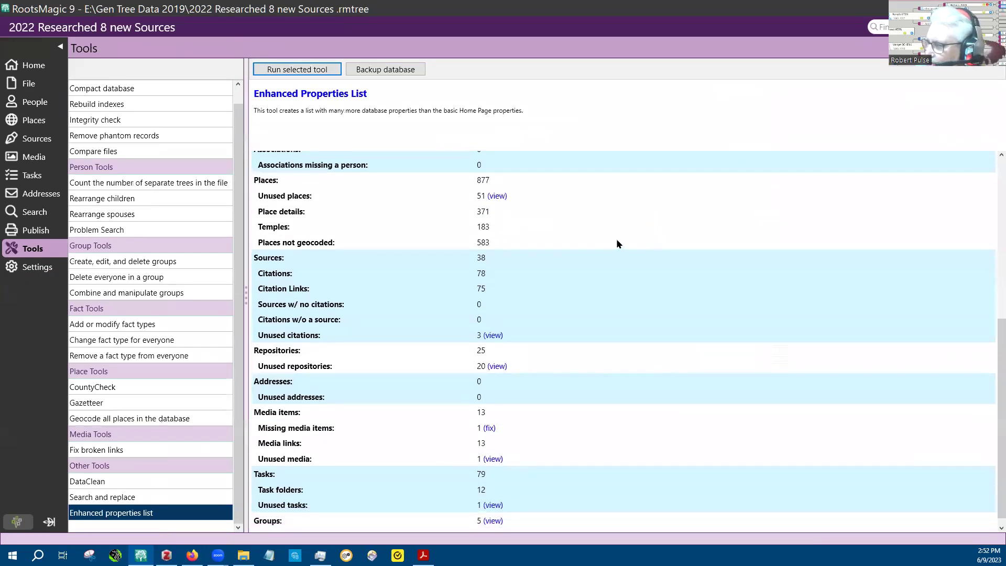
click(495, 196)
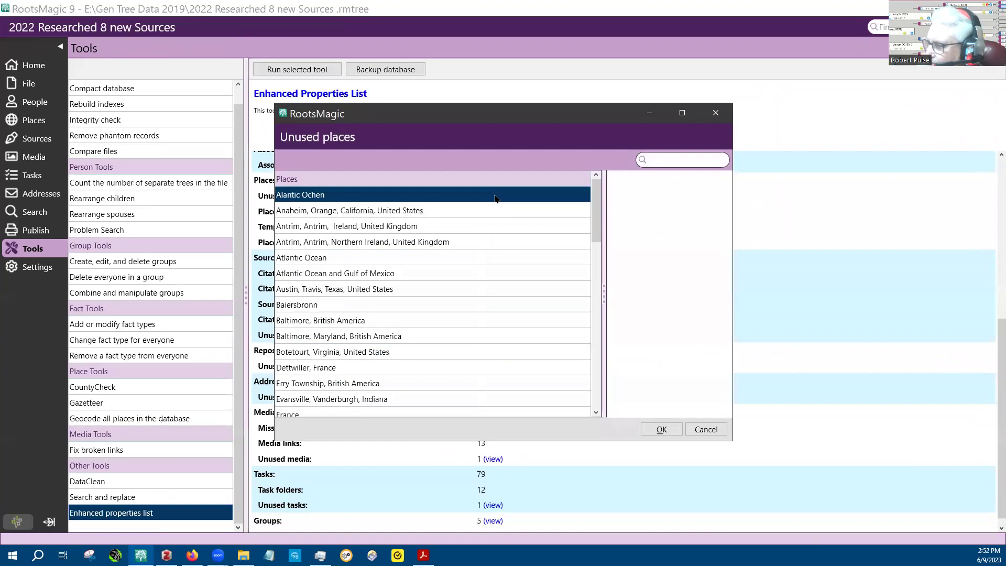
Close the unused places list and review the unused citations.
click(706, 430)
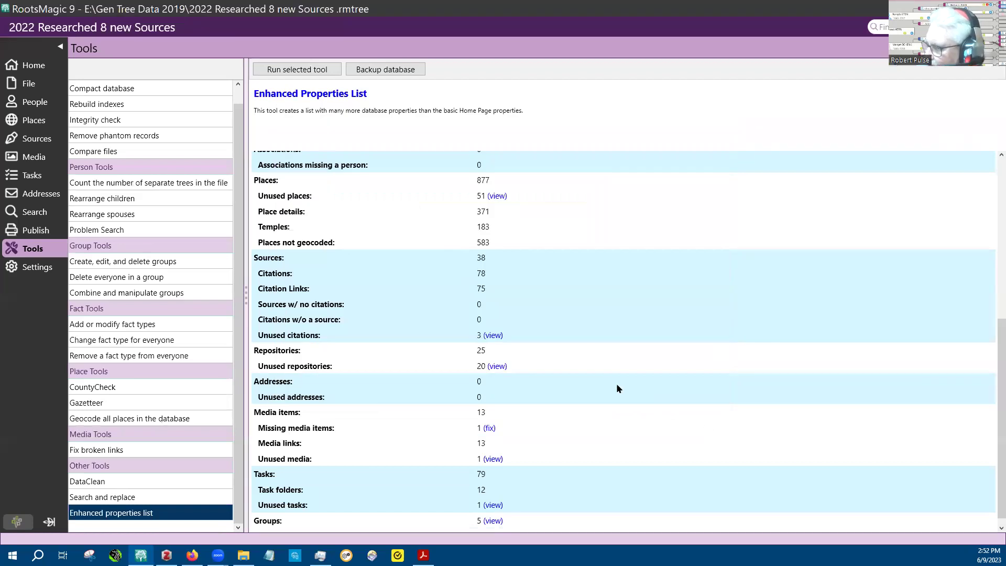
scroll(559, 311, down, 1)
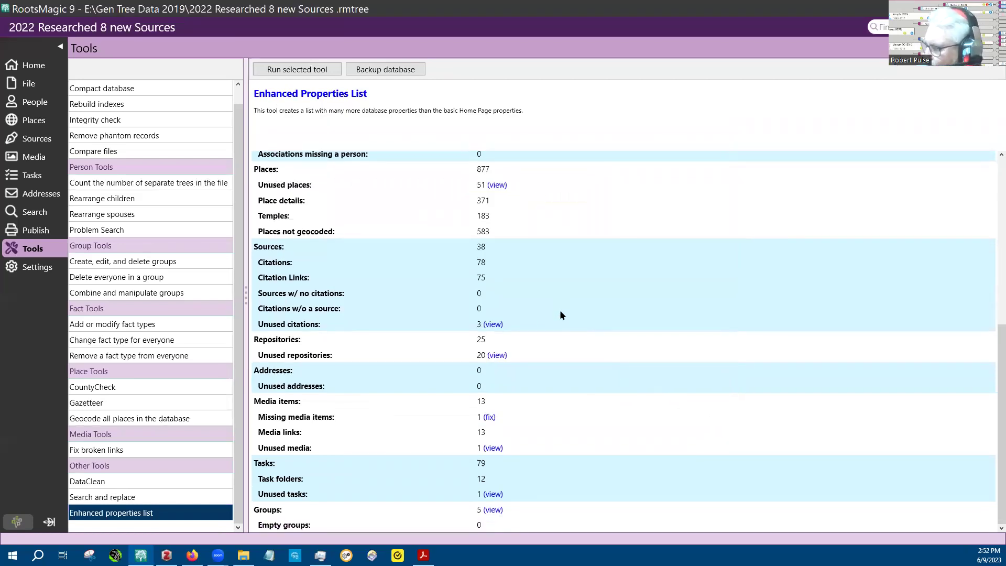
click(492, 324)
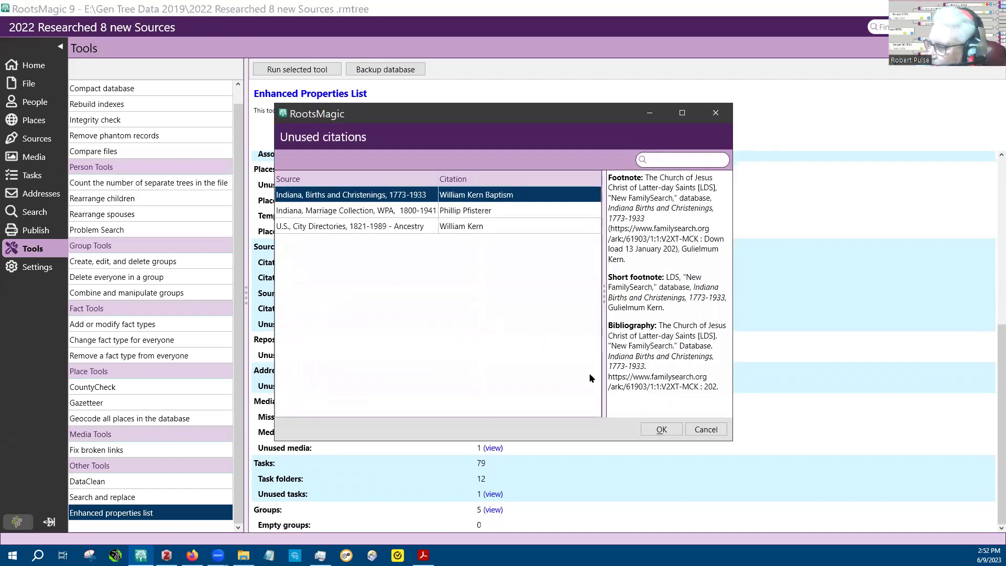
click(706, 430)
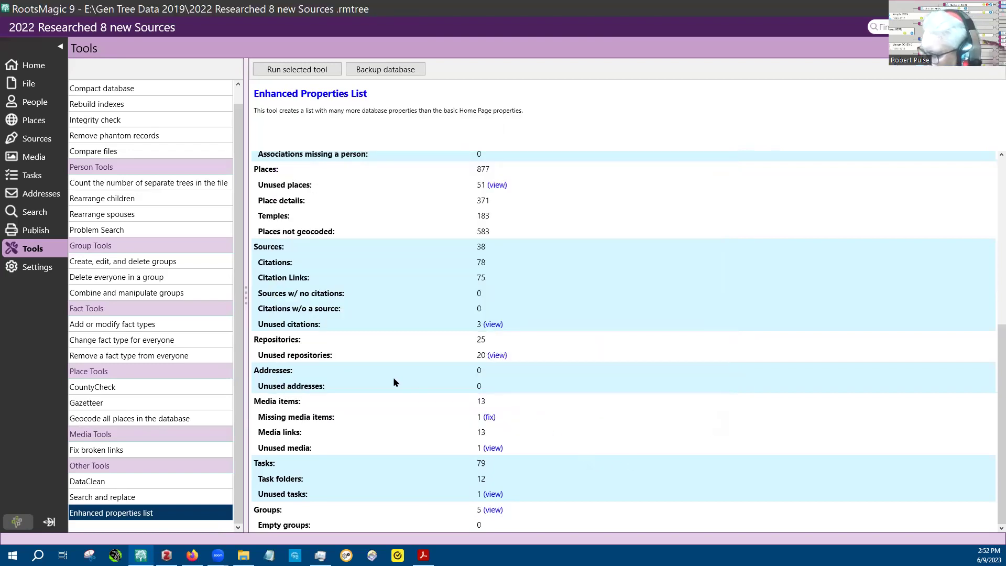
Review the 20 unused repositories, then view the unused media list.
click(493, 355)
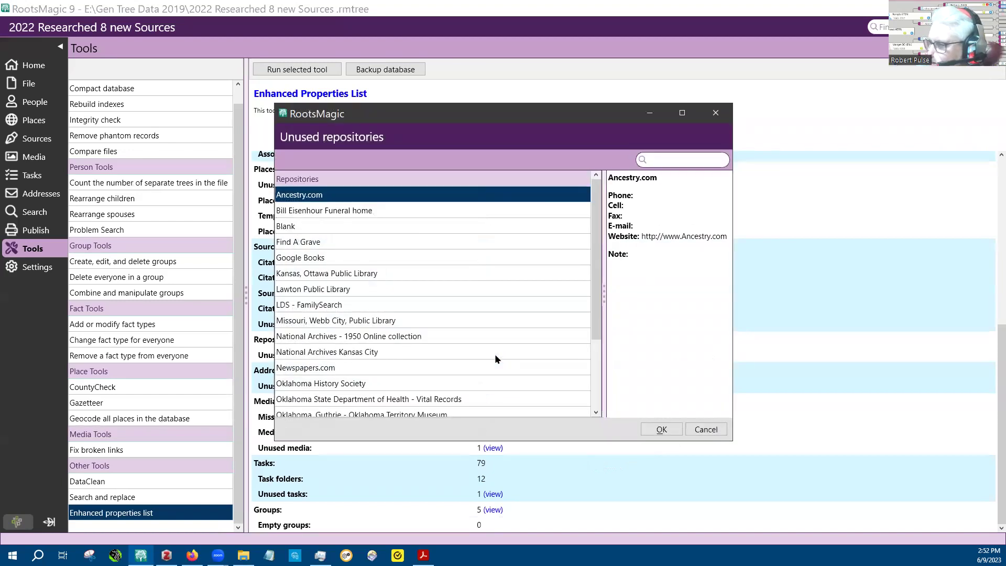
scroll(597, 305, down, 1)
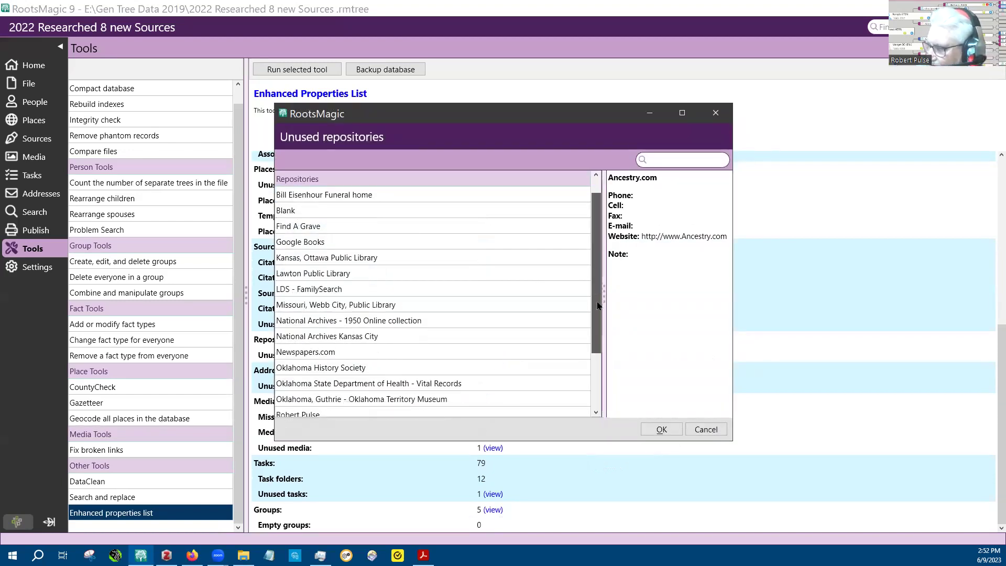
scroll(597, 305, down, 2)
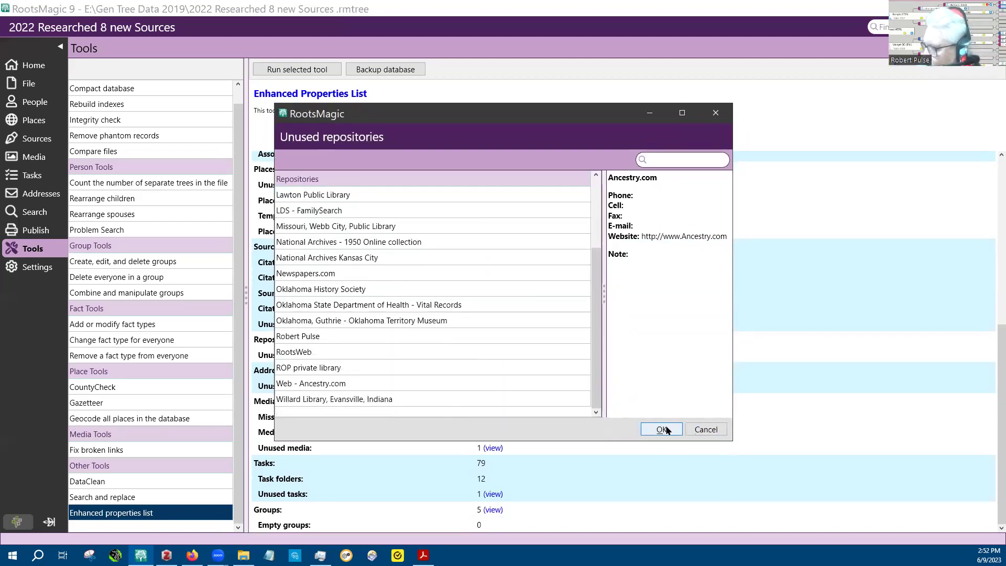
click(710, 432)
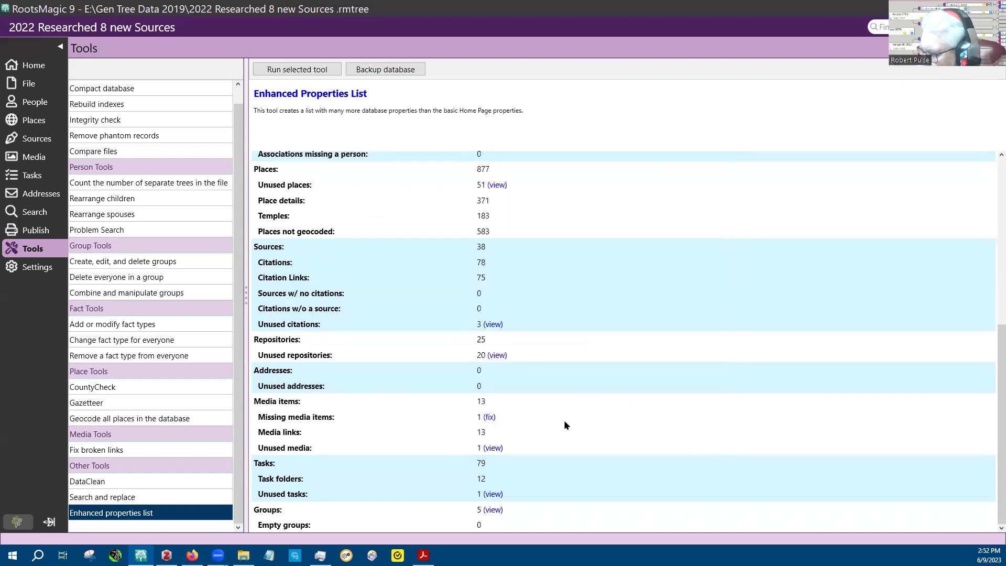
click(489, 449)
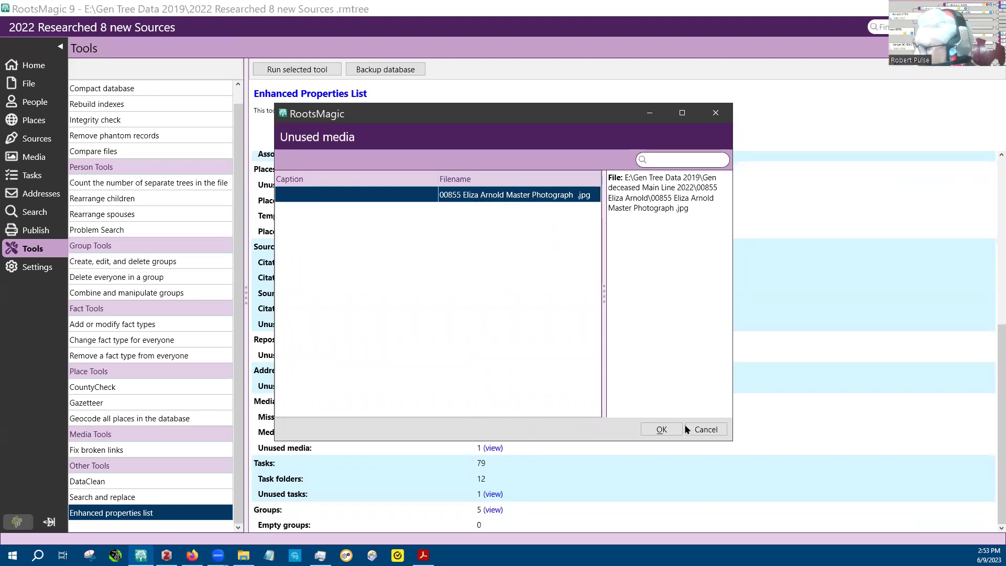
Close the unused media list (one .jpg photo) and review the unused tasks.
click(707, 431)
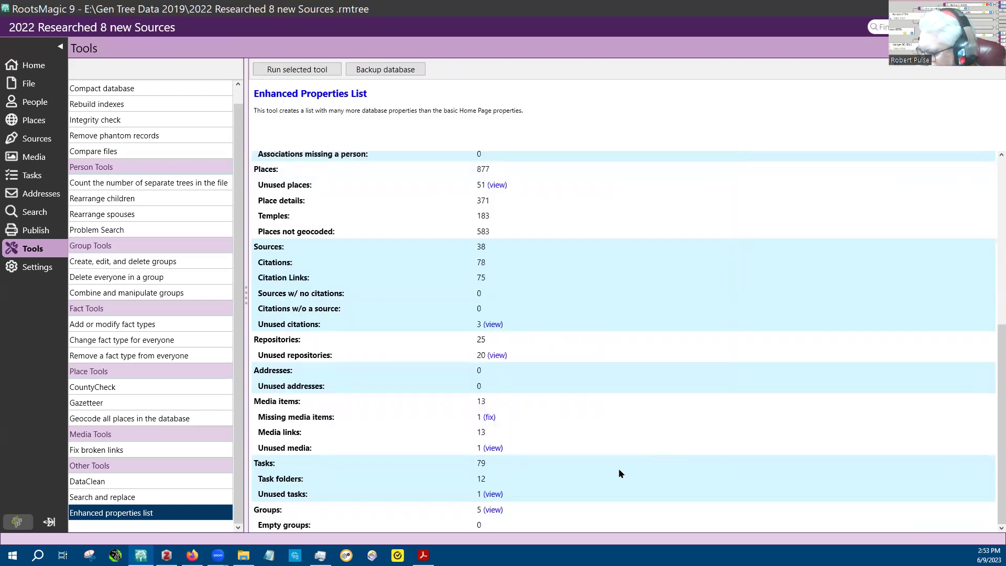
click(493, 495)
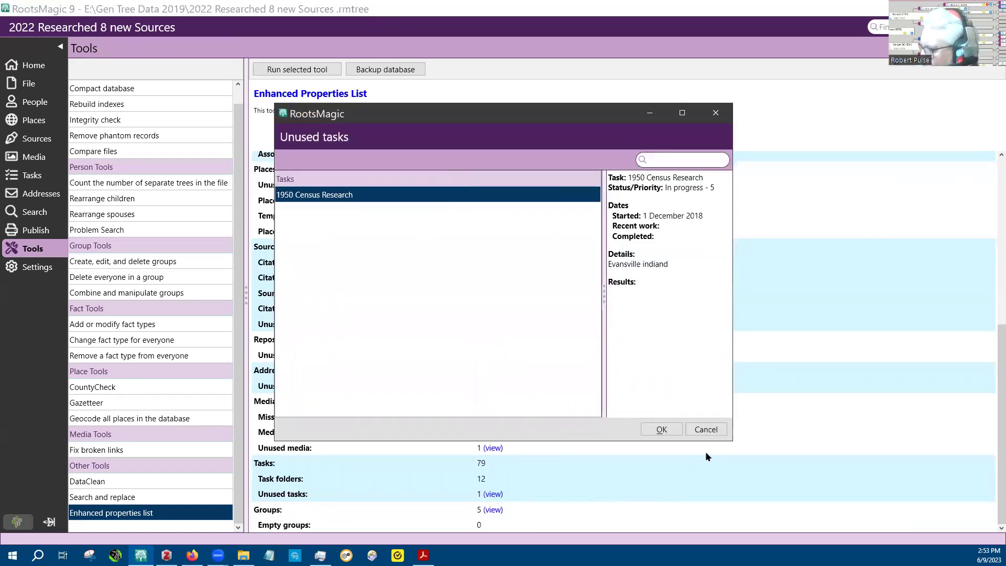
click(707, 431)
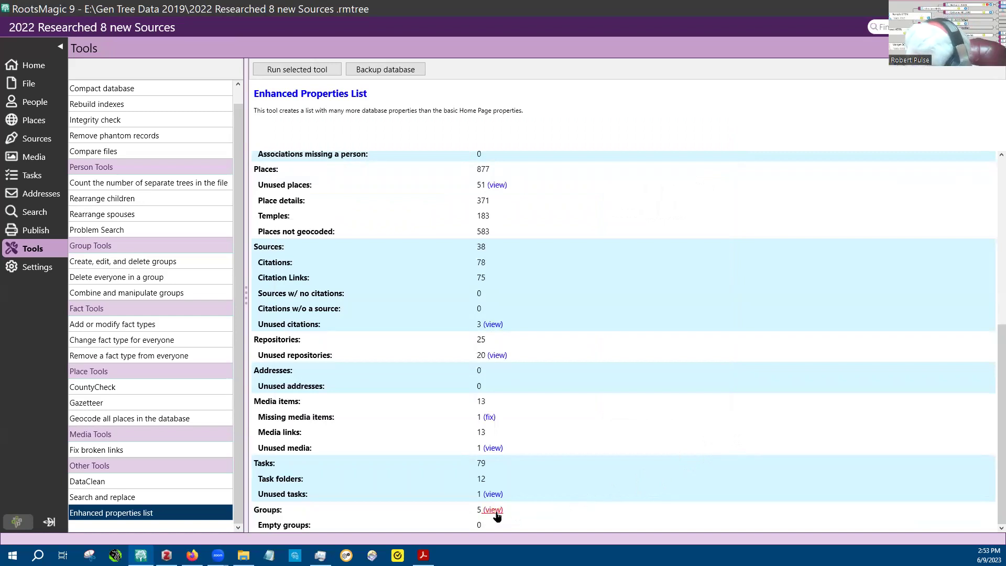
Review the list of five groups, then return to the Composite 9 window.
click(493, 510)
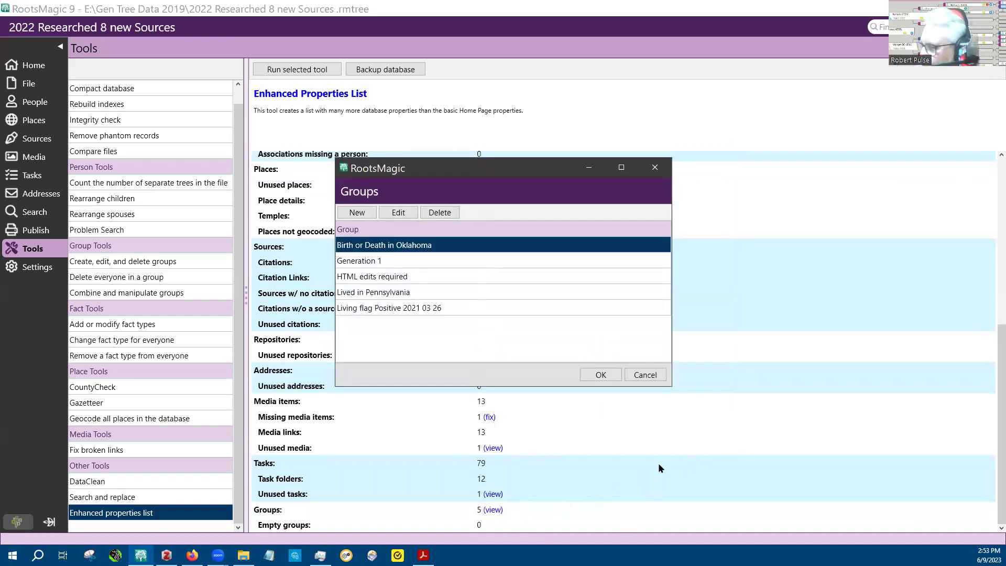
click(645, 375)
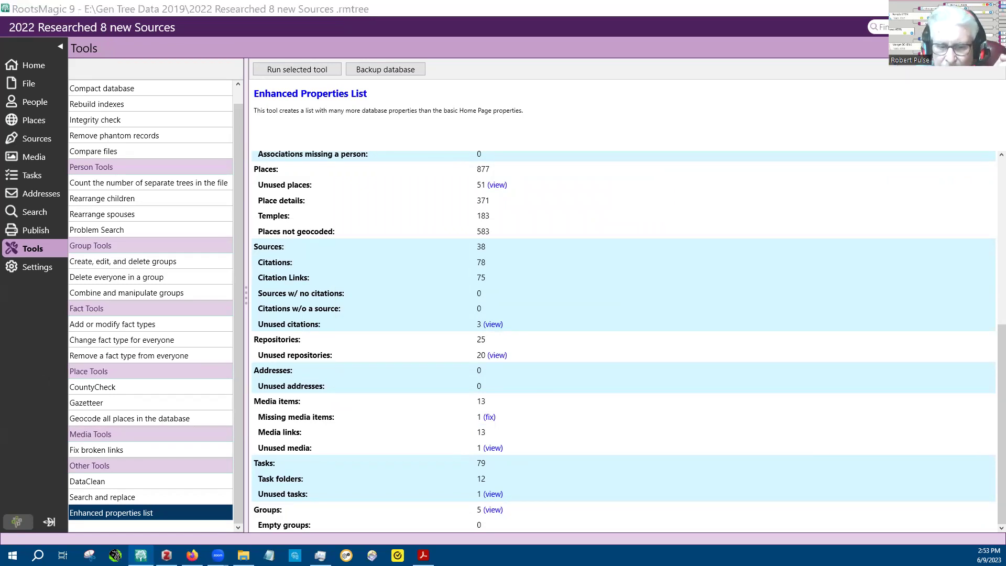
key(alt+Tab)
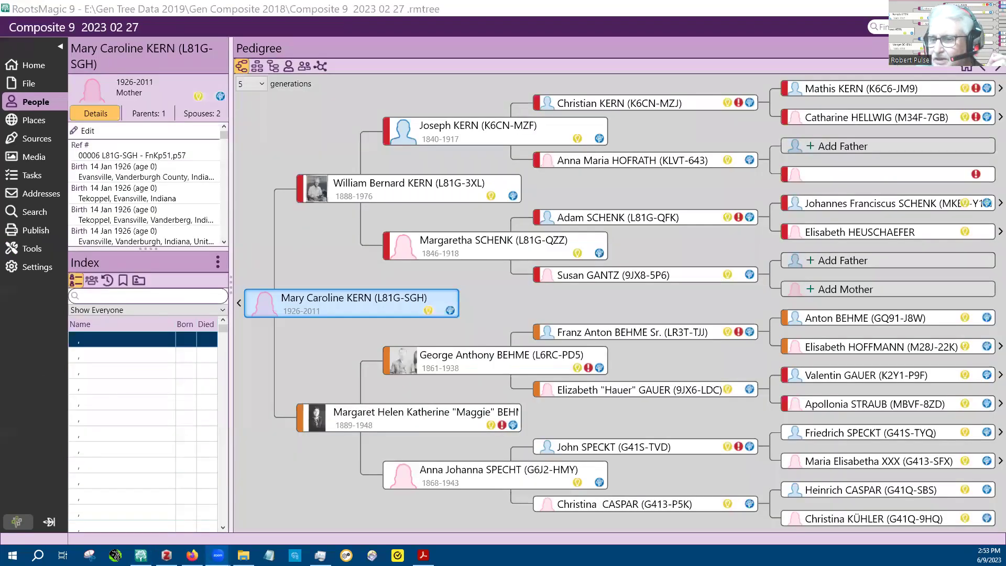